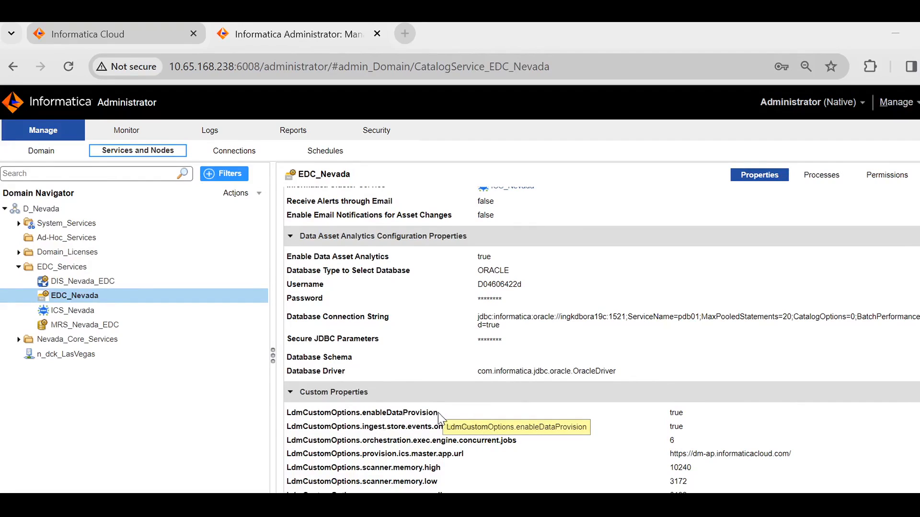
# Log in to Catalog Administrator and open the management page for IICS Orgs
pyautogui.click(437, 414)
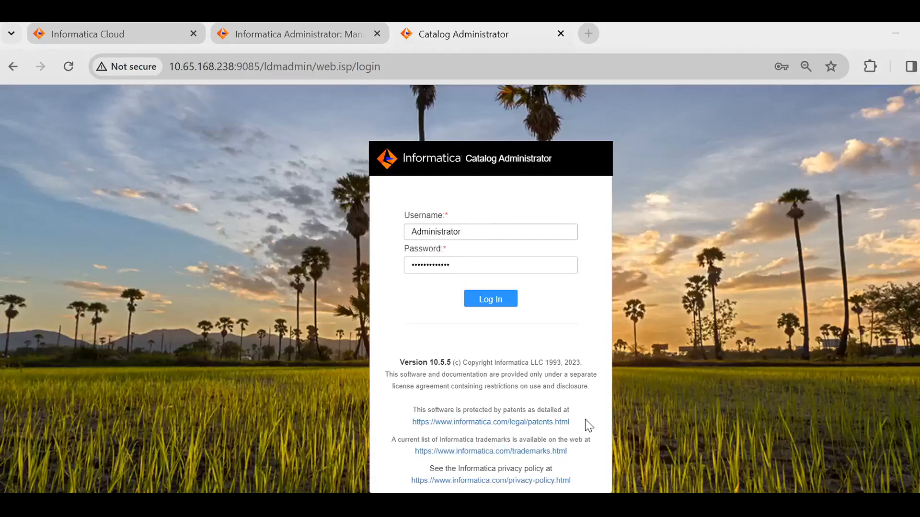
pyautogui.click(500, 300)
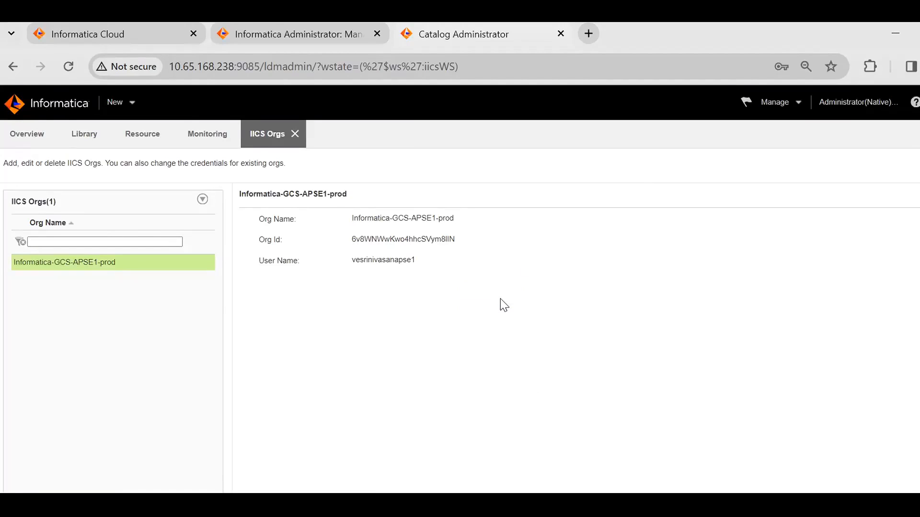
pyautogui.click(771, 103)
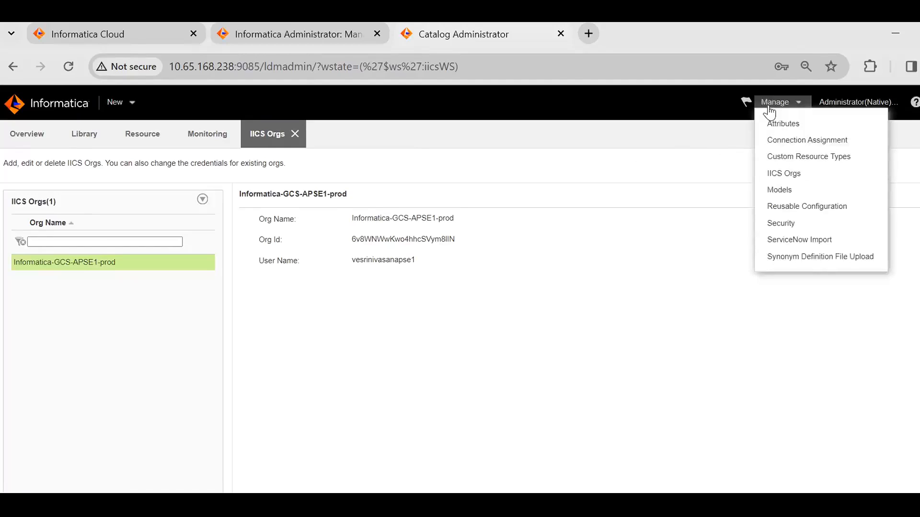
pyautogui.click(786, 176)
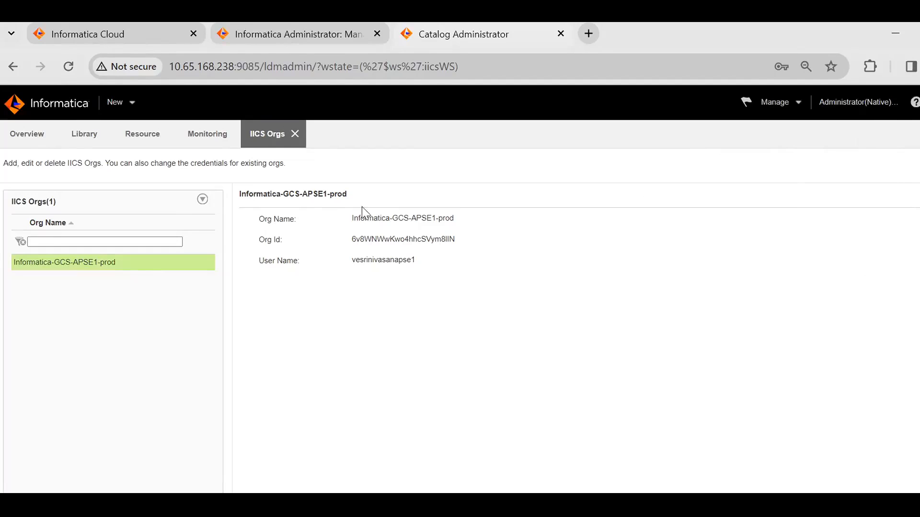
# Open the form for adding a new IICS org, examine its credential fields, and close it without adding an org
pyautogui.click(177, 227)
pyautogui.click(203, 201)
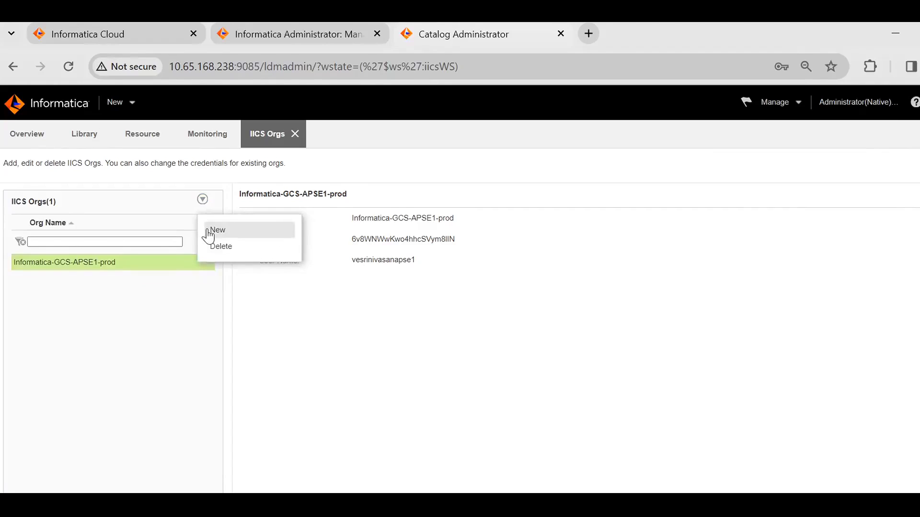
pyautogui.click(209, 231)
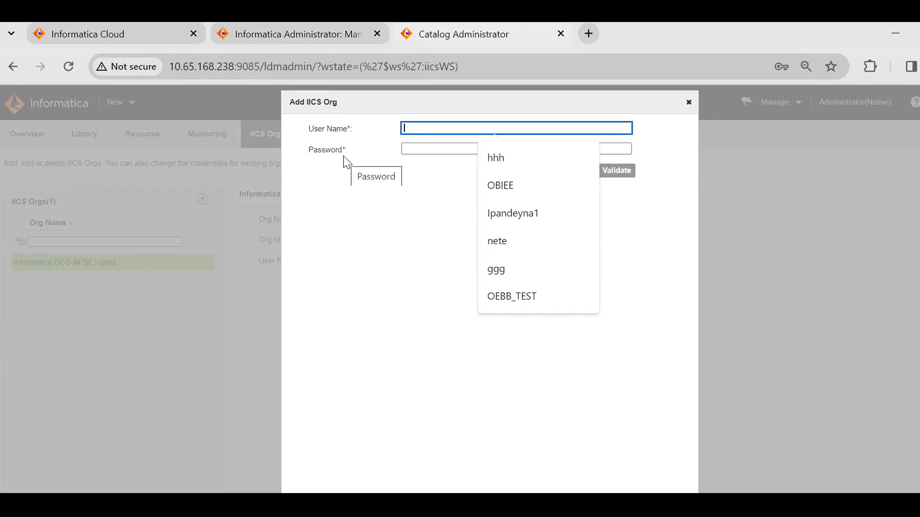
pyautogui.click(515, 503)
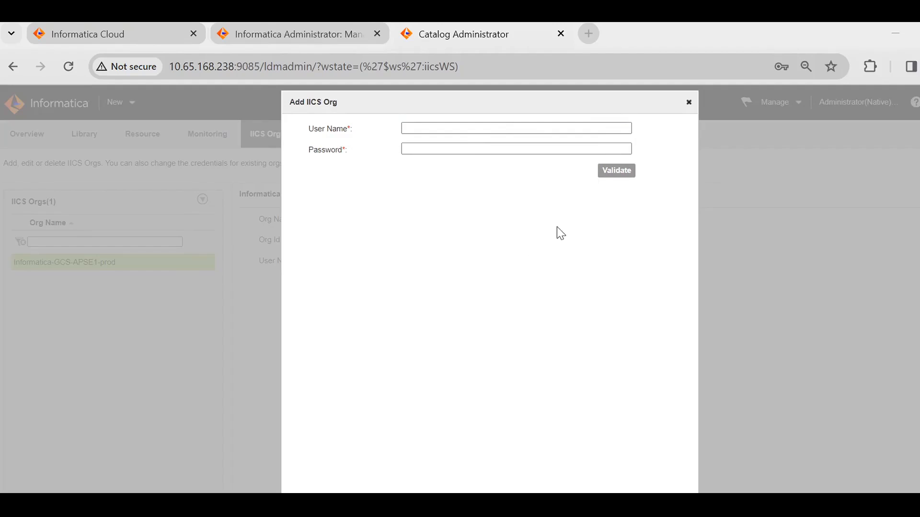
pyautogui.click(688, 107)
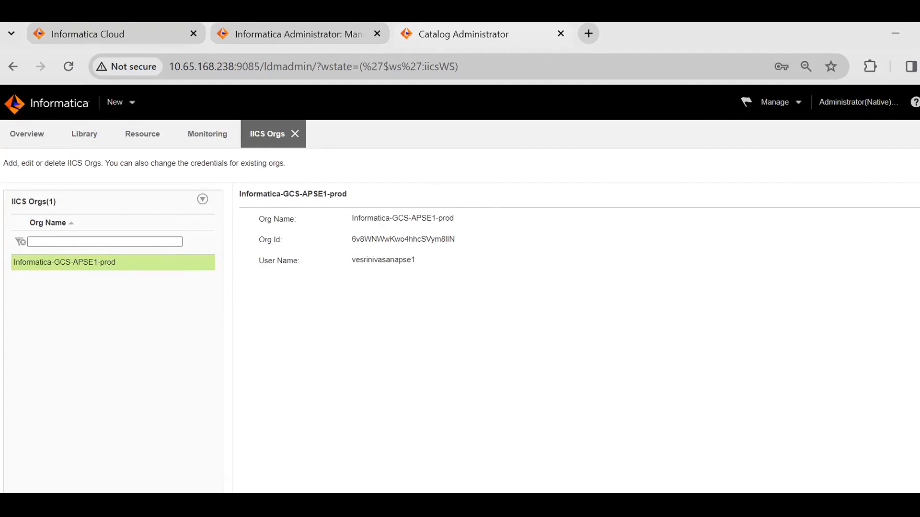
pyautogui.click(475, 505)
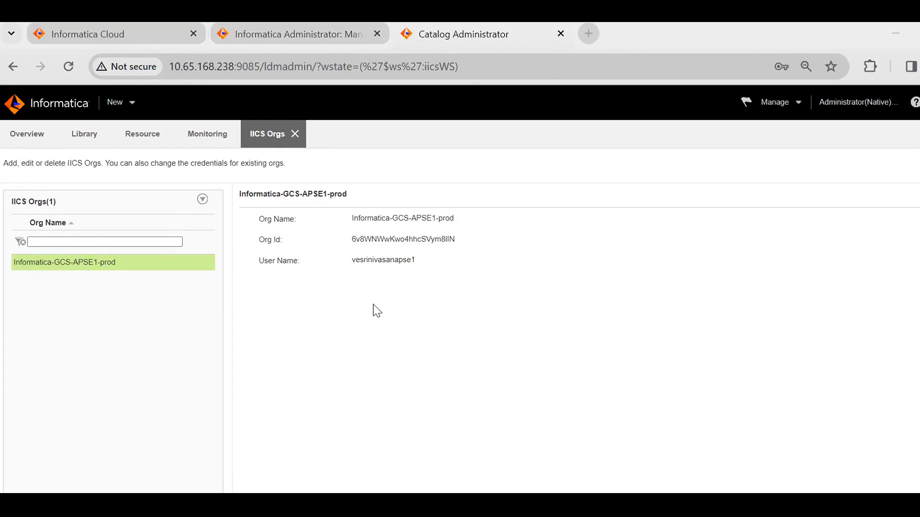
# Switch to Informatica Cloud, log in with the prefilled credentials, and open the Administrator service
pyautogui.click(96, 37)
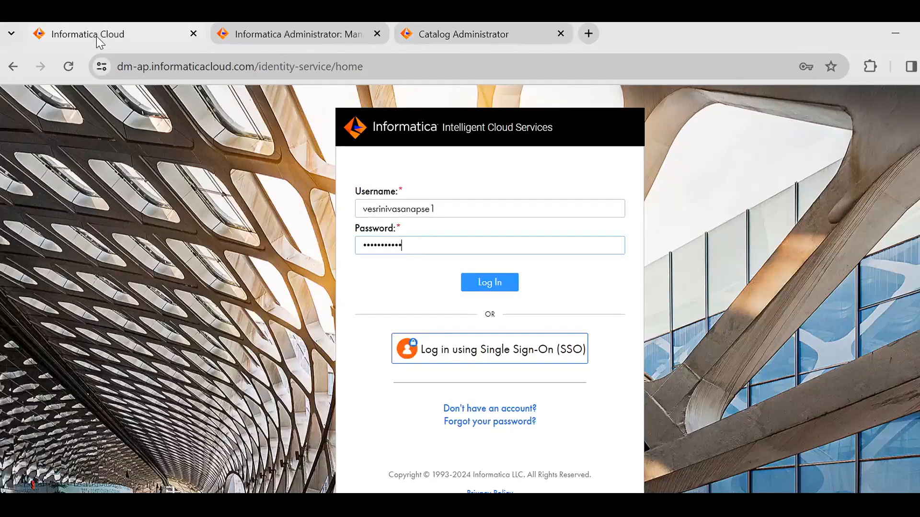
pyautogui.click(493, 286)
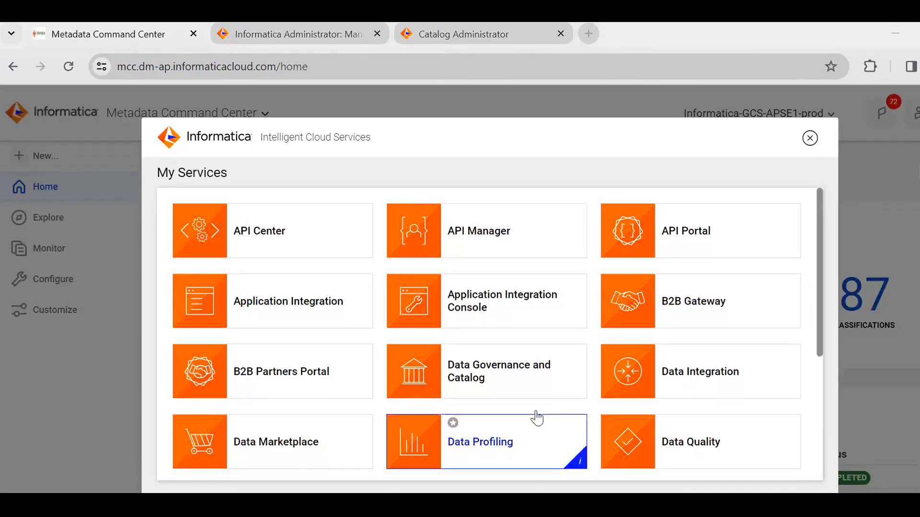
pyautogui.scroll(-5, 546, 406)
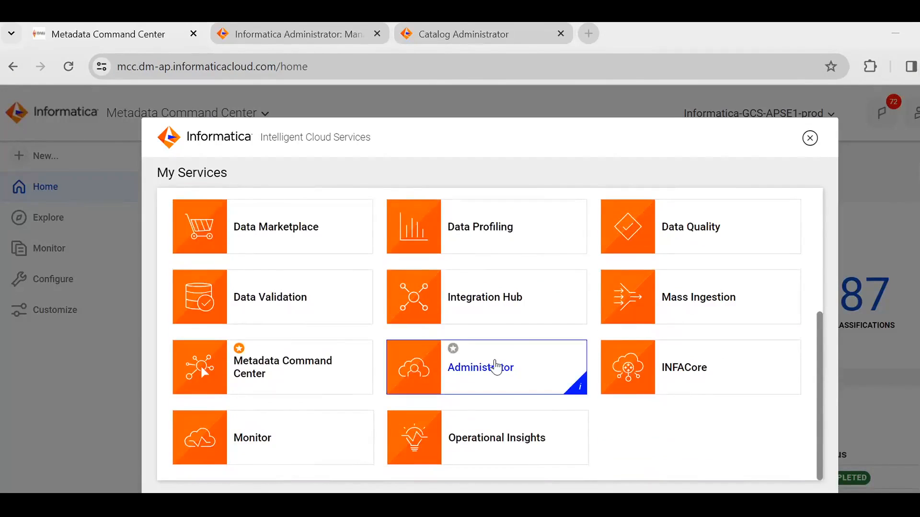
pyautogui.click(495, 365)
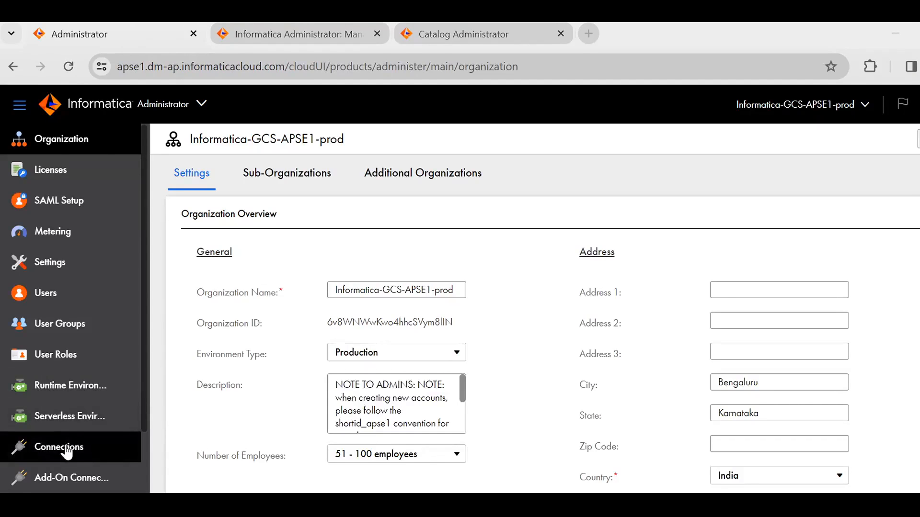
# Search the cloud connections for "datapr" and open the DataPrvwDemo connection
pyautogui.click(67, 450)
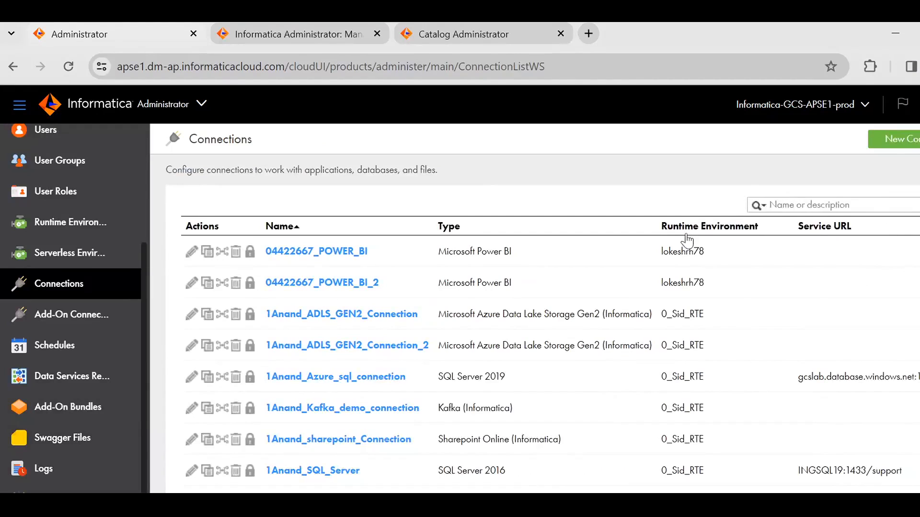
pyautogui.click(890, 142)
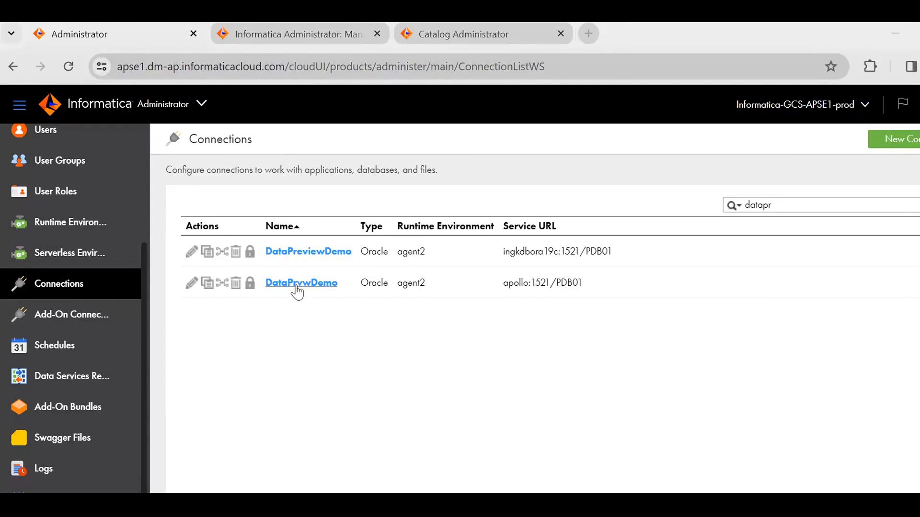
pyautogui.click(297, 284)
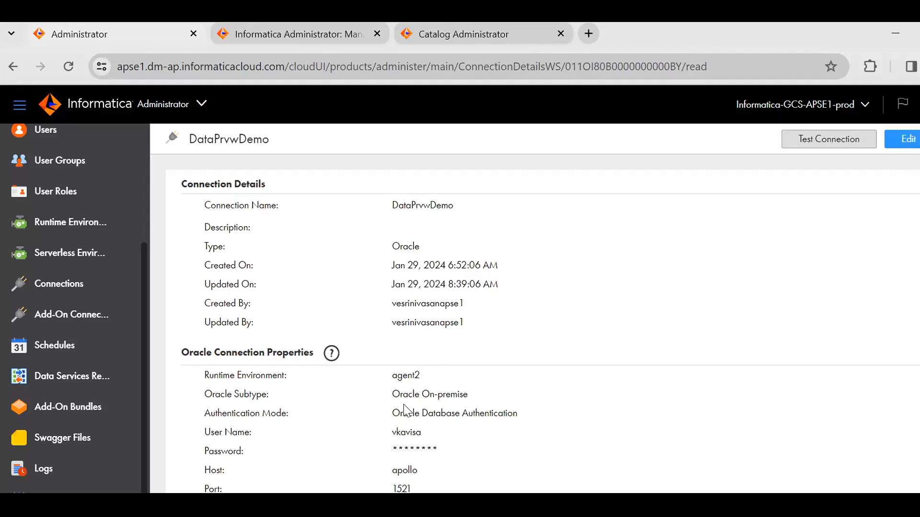
# Review the Oracle connection properties of DataPrvwDemo and test the connection
pyautogui.scroll(-3, 405, 411)
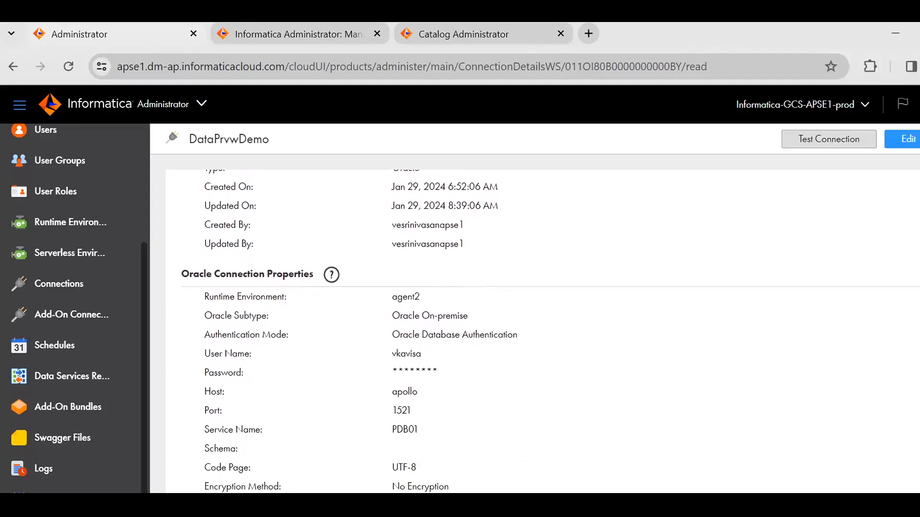
pyautogui.scroll(-1, 407, 411)
pyautogui.scroll(-1, 408, 411)
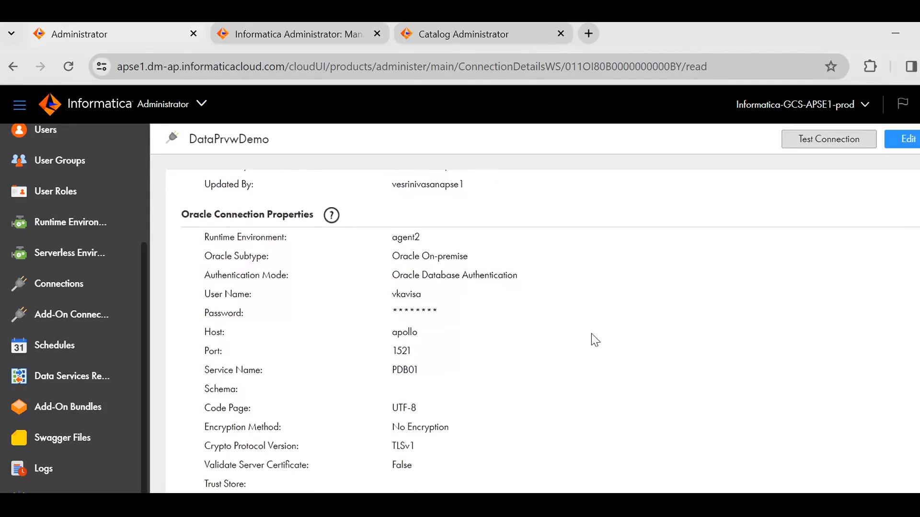
pyautogui.click(804, 147)
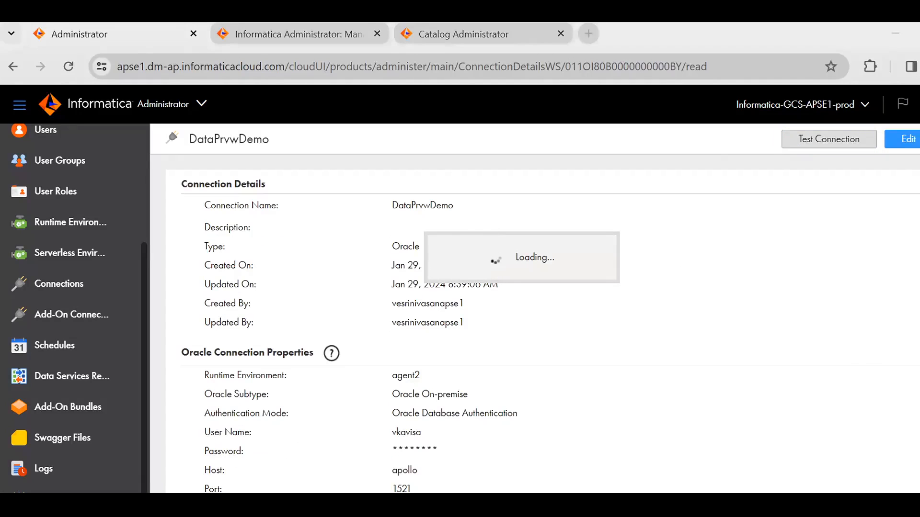
# Switch to Catalog Administrator and open the Data Access settings of the DataPreviewDemo resource for editing
pyautogui.click(463, 34)
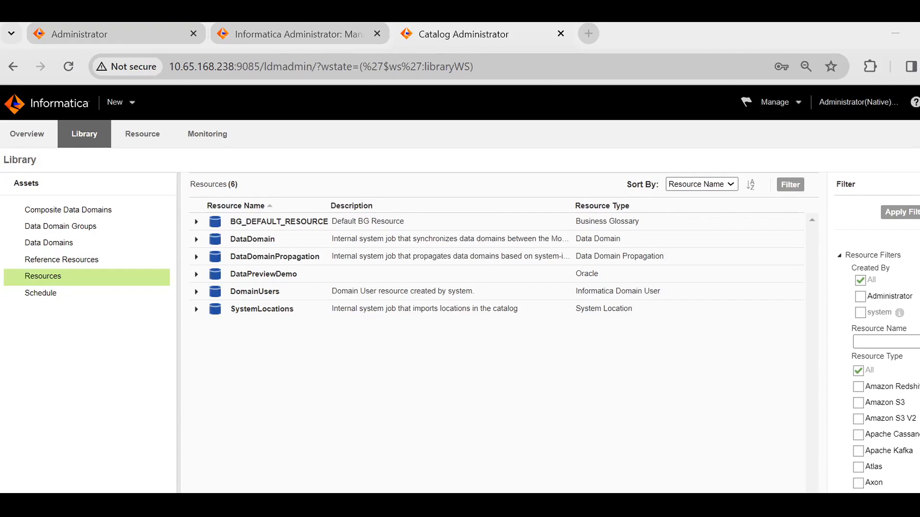
pyautogui.click(269, 276)
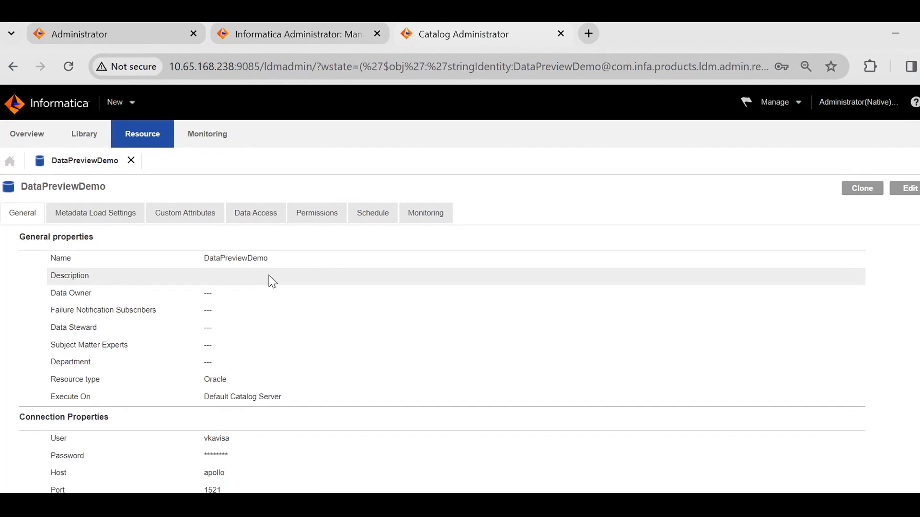
pyautogui.click(264, 223)
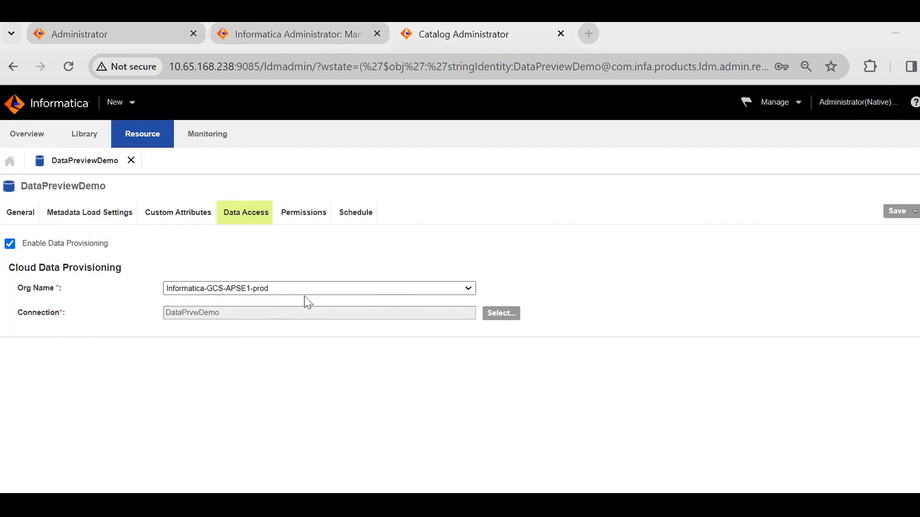
# Check the orgs available for cloud data provisioning, keep Informatica-GCS-APSE1-prod, and save the DataPreviewDemo resource without running it
pyautogui.click(467, 289)
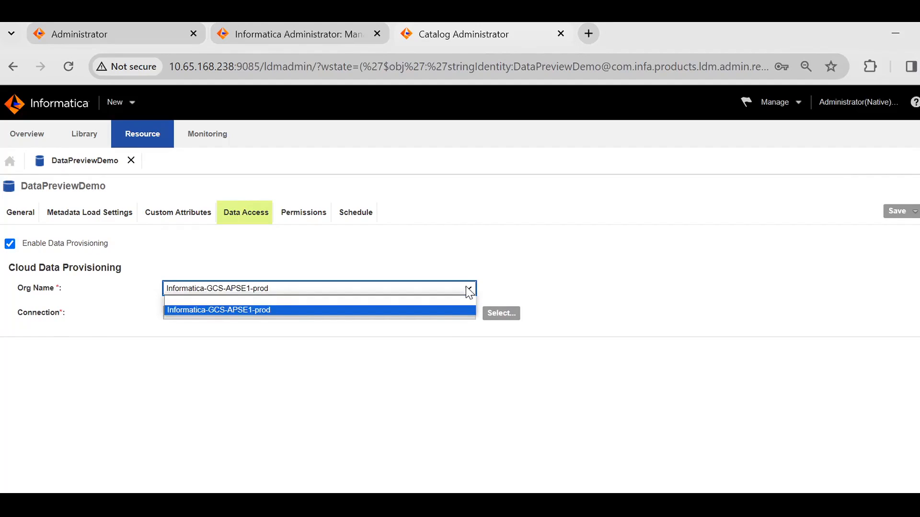
pyautogui.click(425, 240)
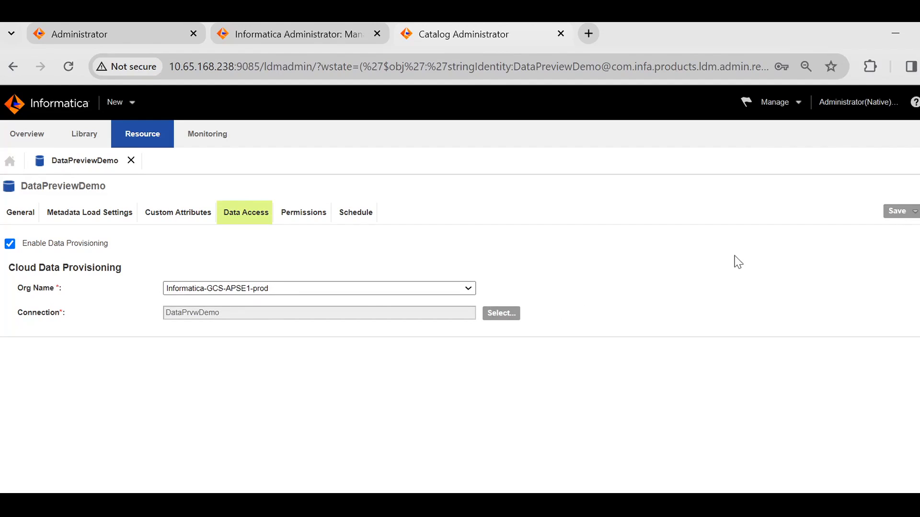
pyautogui.click(902, 214)
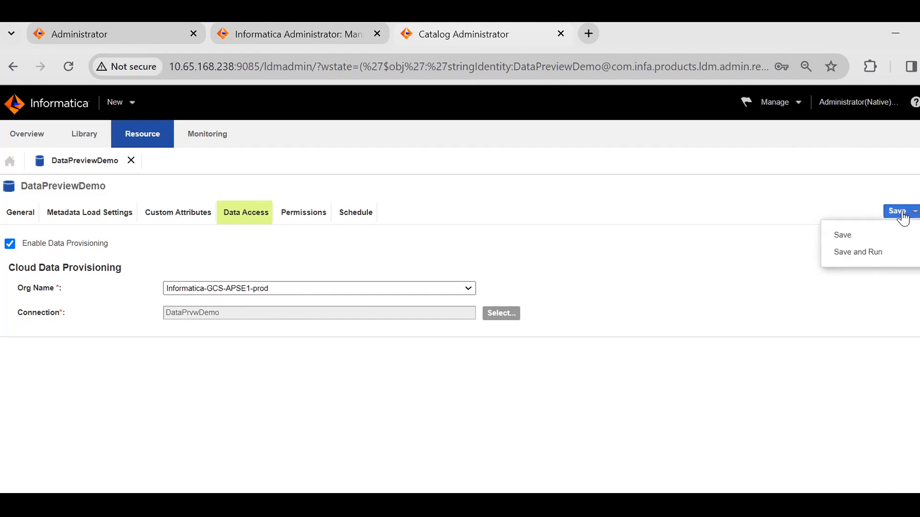
pyautogui.click(851, 237)
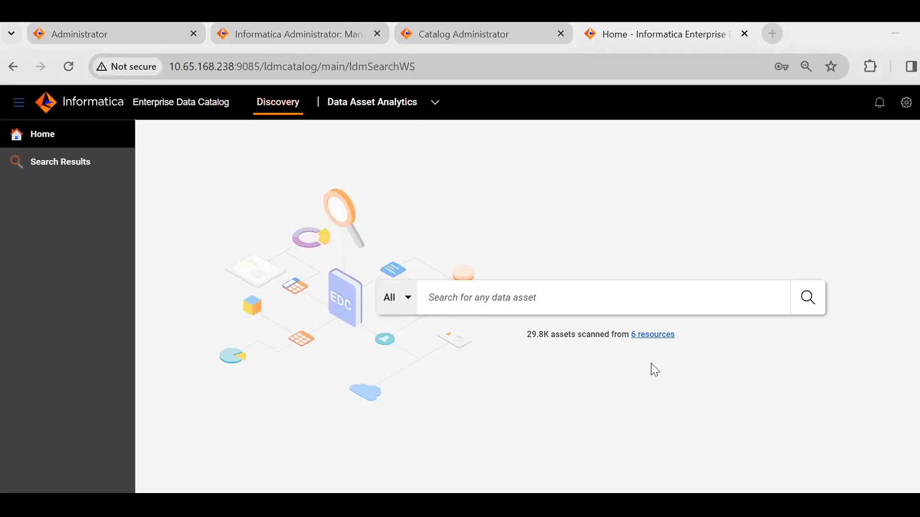
# Switch to Enterprise Data Catalog, list the scanned resources, and open the DataPreviewDemo resource
pyautogui.click(657, 335)
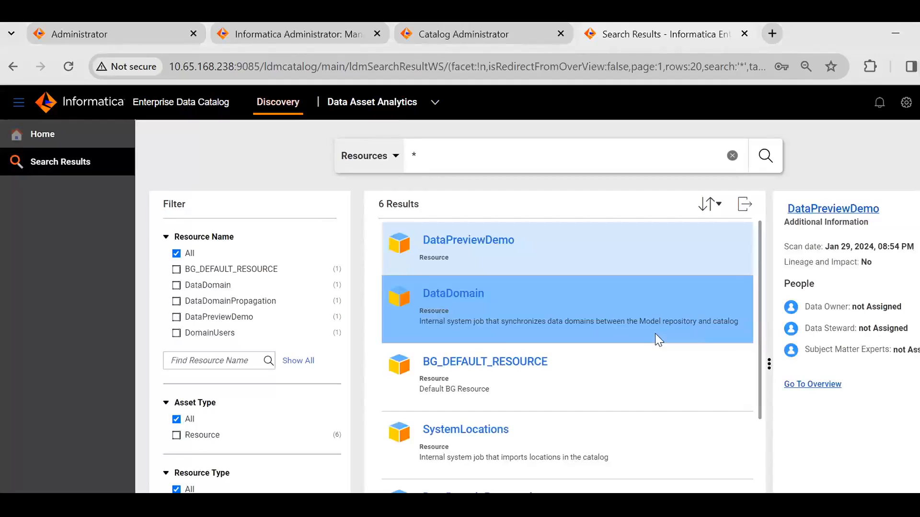
pyautogui.scroll(-2, 500, 330)
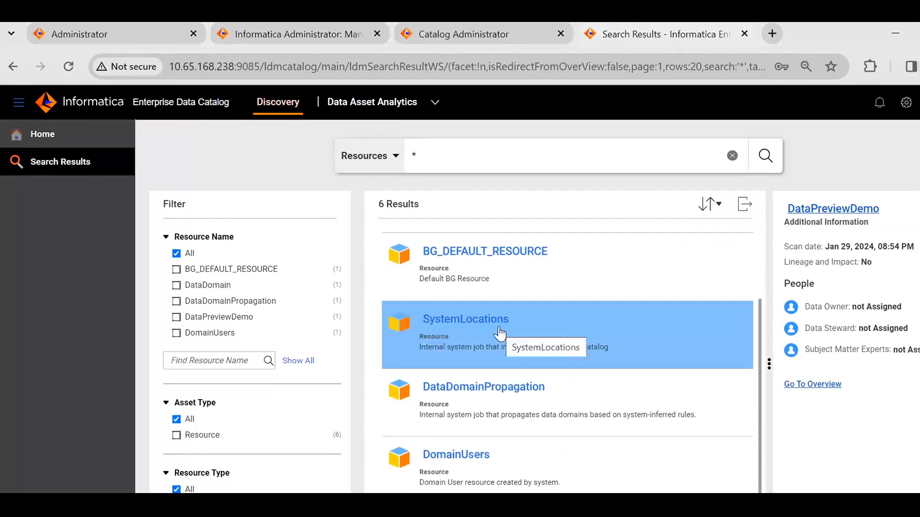
pyautogui.scroll(3, 499, 330)
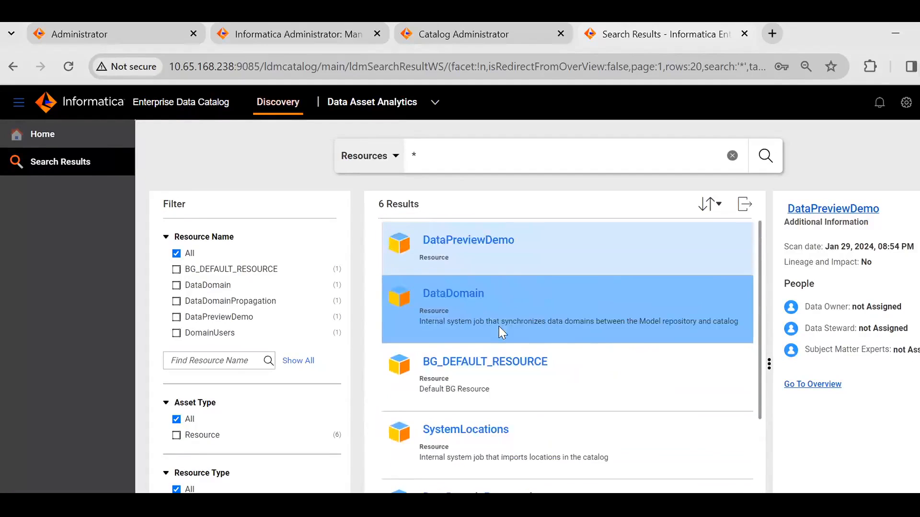
pyautogui.click(468, 241)
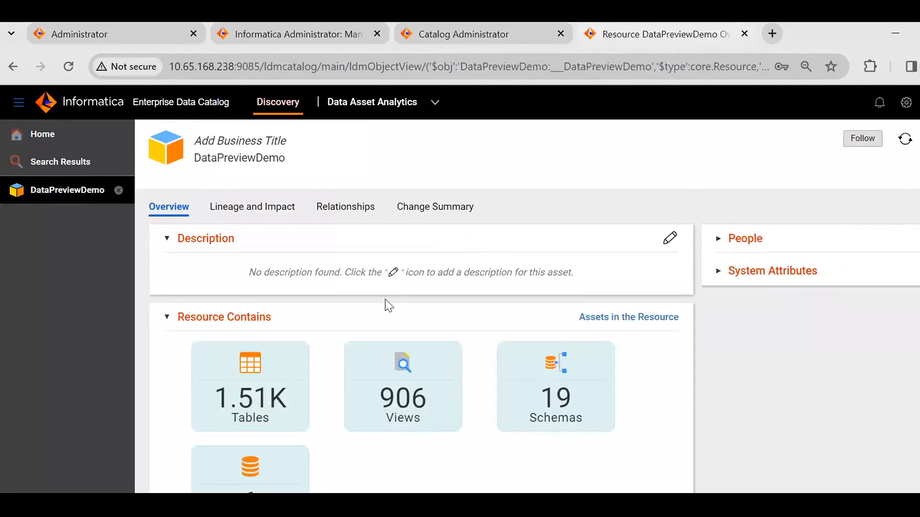
# Browse the schemas in DataPreviewDemo and open the AGENTS table in the VKAVISA schema
pyautogui.scroll(-1, 387, 305)
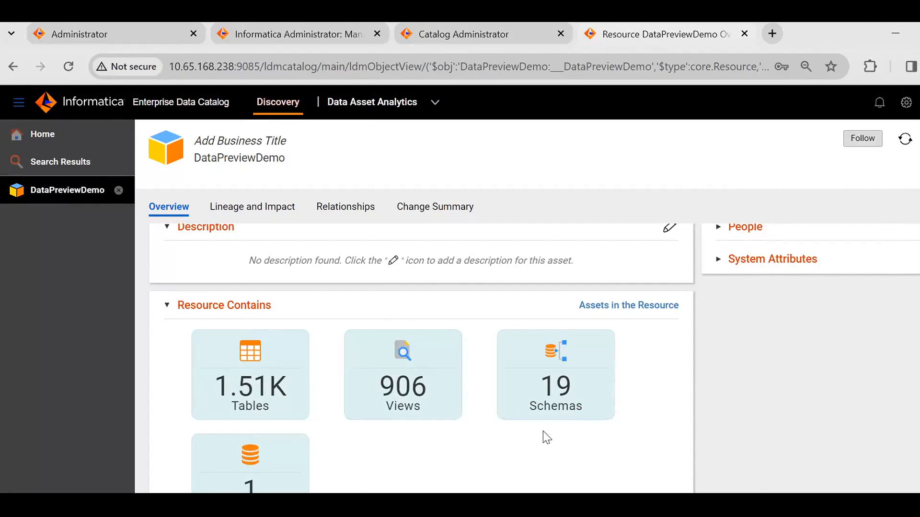
pyautogui.click(545, 409)
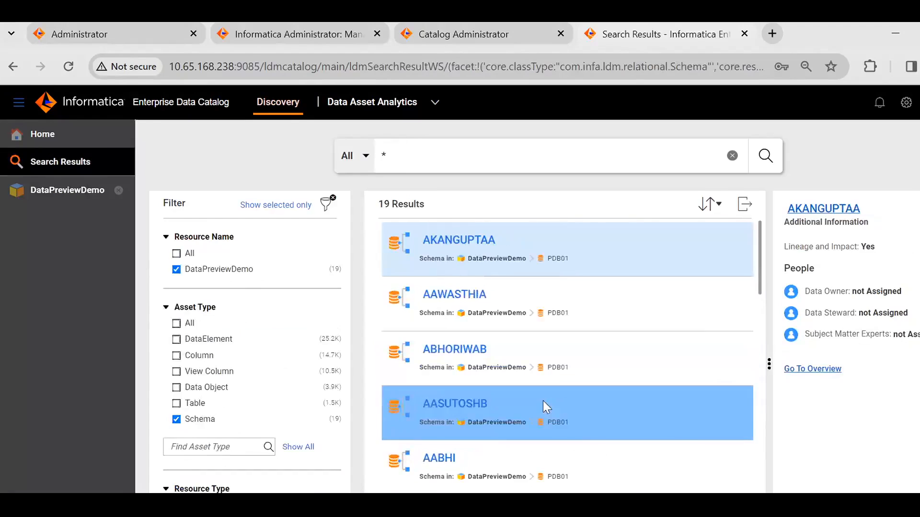
pyautogui.scroll(-3, 504, 320)
pyautogui.scroll(-5, 504, 320)
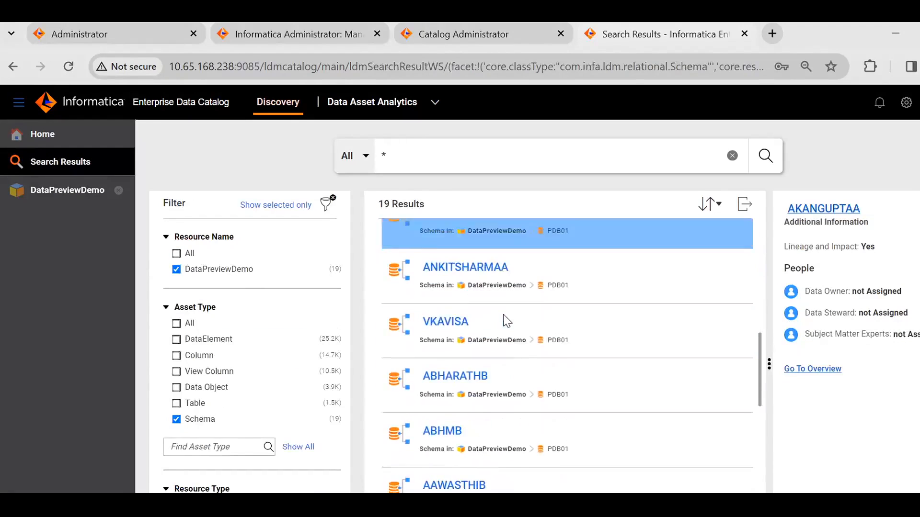
pyautogui.click(434, 322)
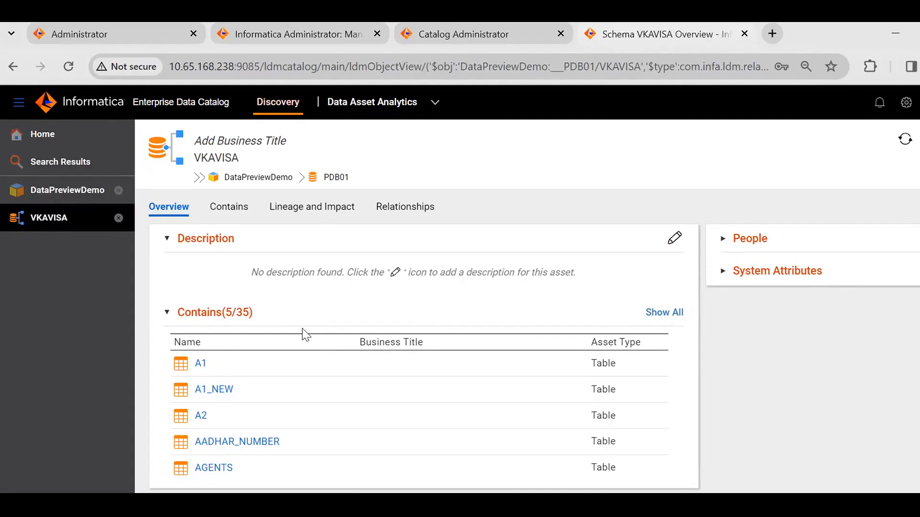
pyautogui.click(218, 469)
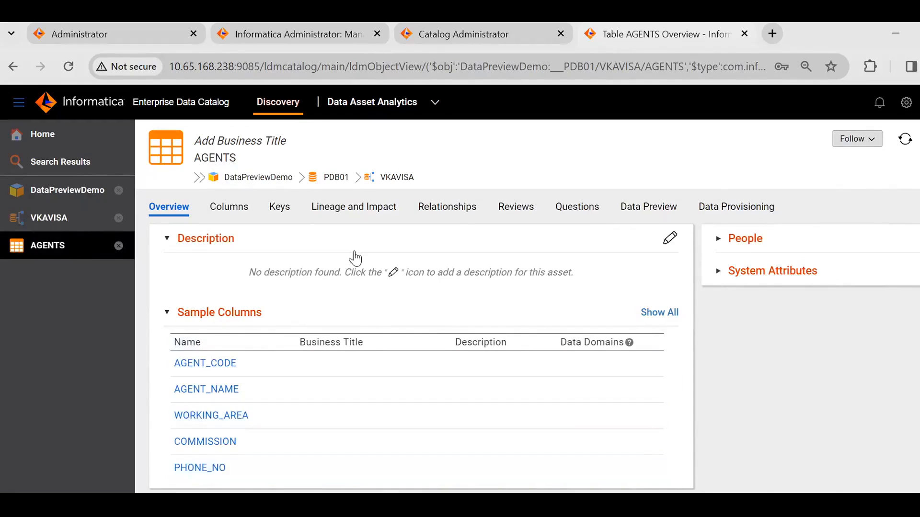
# Enter the data source password for the AGENTS table's data preview and load the preview
pyautogui.click(631, 218)
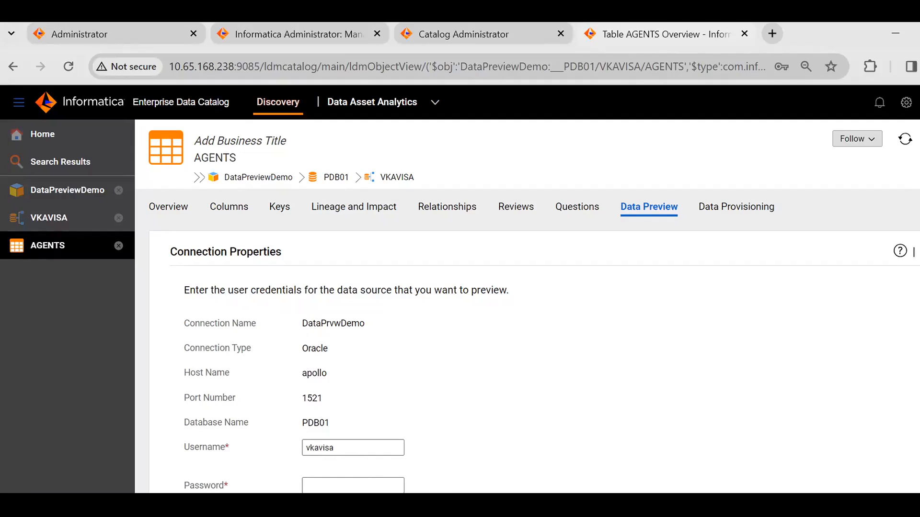
pyautogui.click(353, 486)
pyautogui.write('••••••')
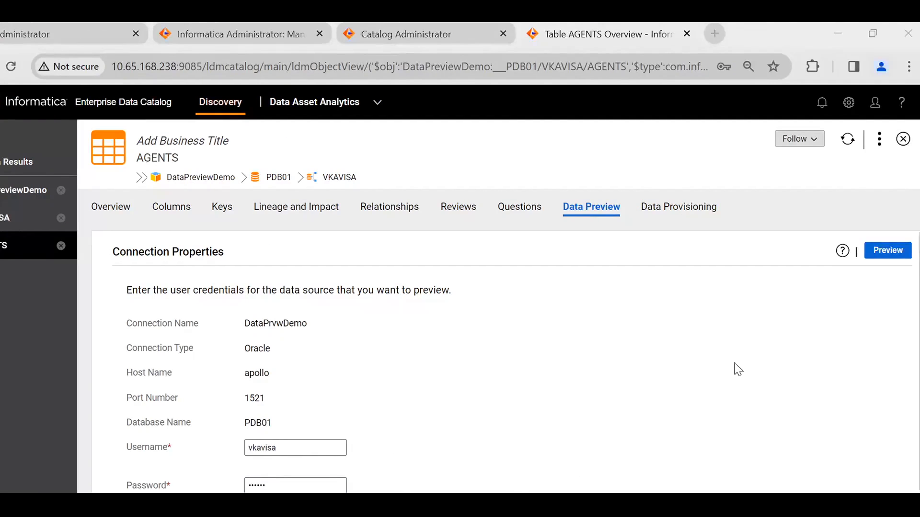
pyautogui.click(883, 256)
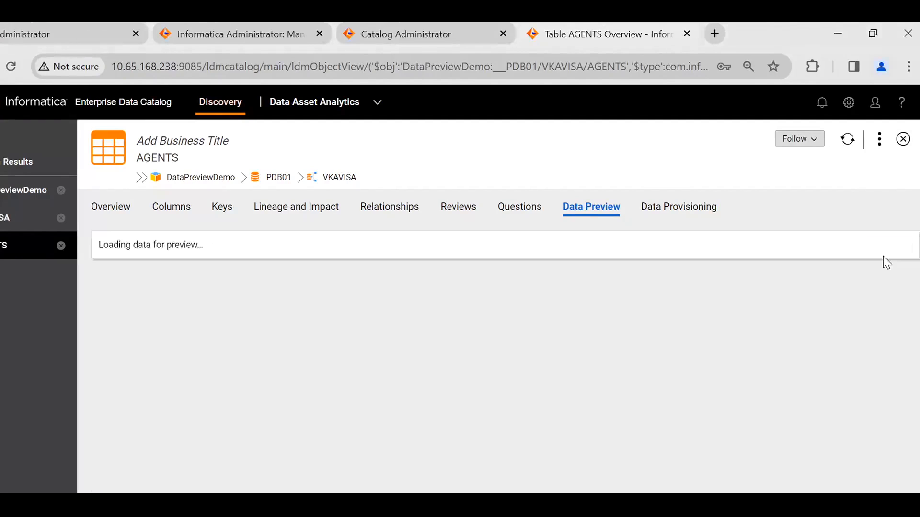